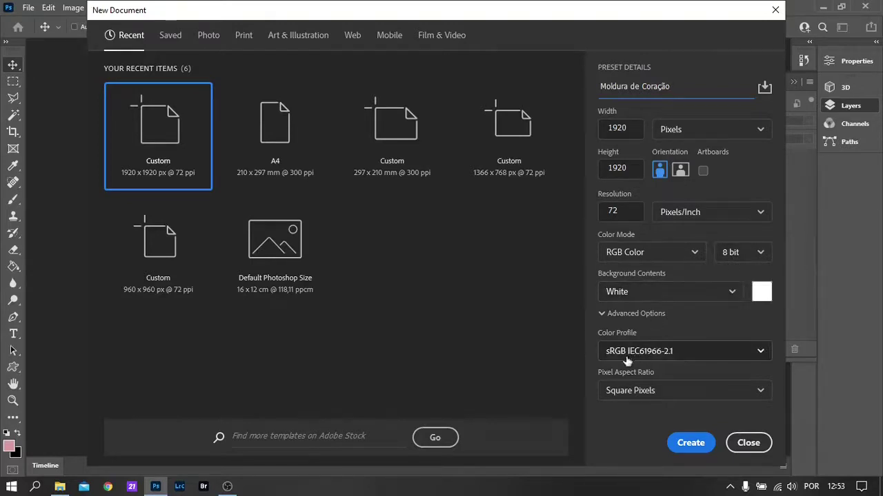
# - Create the 1920 × 1920 px, 72 ppi RGB document named Moldura de Coração with a white background
pyautogui.click(690, 443)
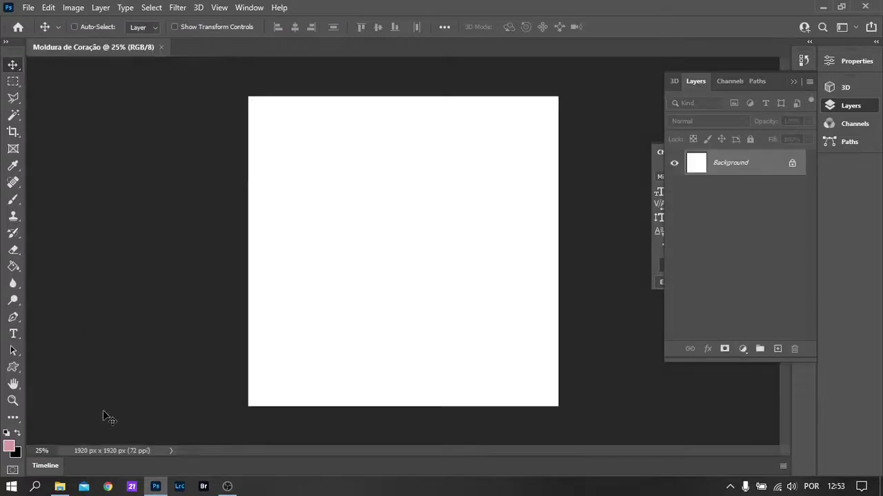
# - Switch to Chrome and open the Freepik website at br.freepik.com
pyautogui.click(107, 487)
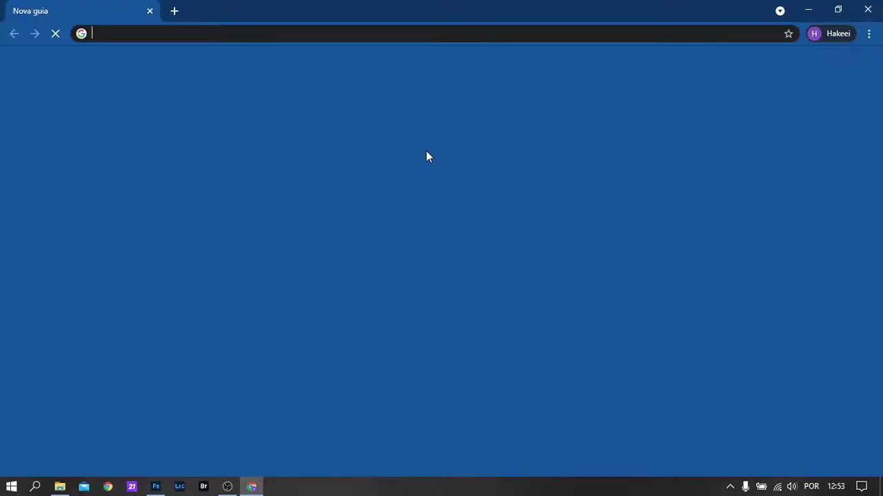
pyautogui.click(300, 37)
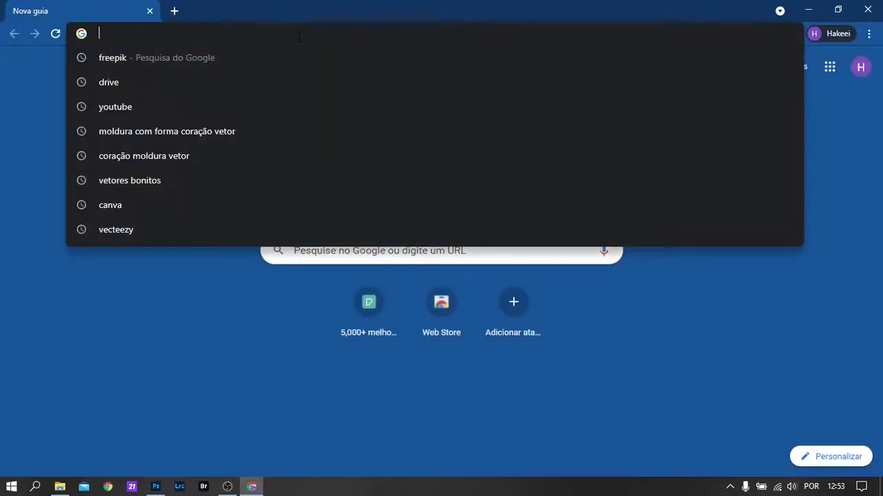
pyautogui.write('freepik')
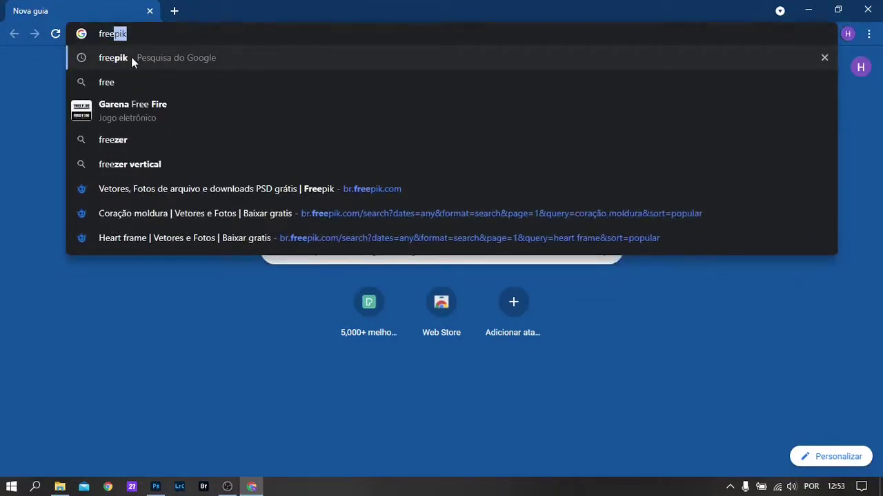
pyautogui.click(131, 58)
pyautogui.click(209, 192)
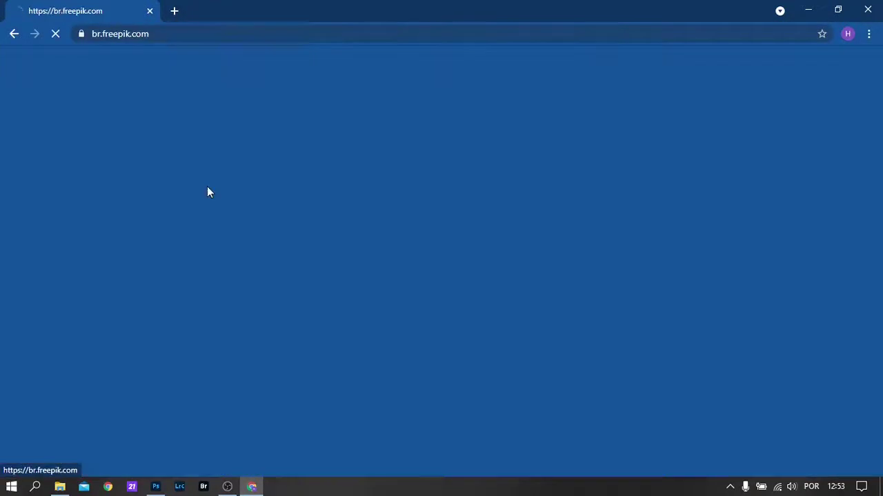
# - Search Freepik for "Heart Frame" across all resources
pyautogui.click(341, 215)
pyautogui.write('He')
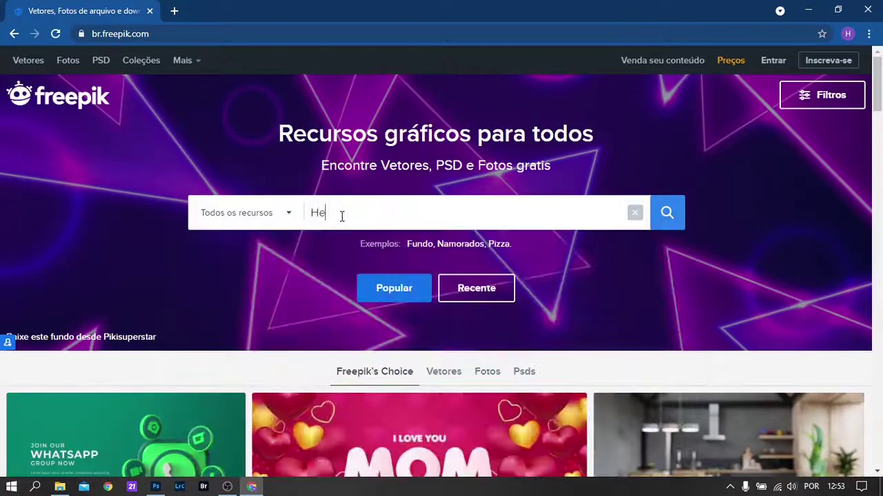
pyautogui.write('art')
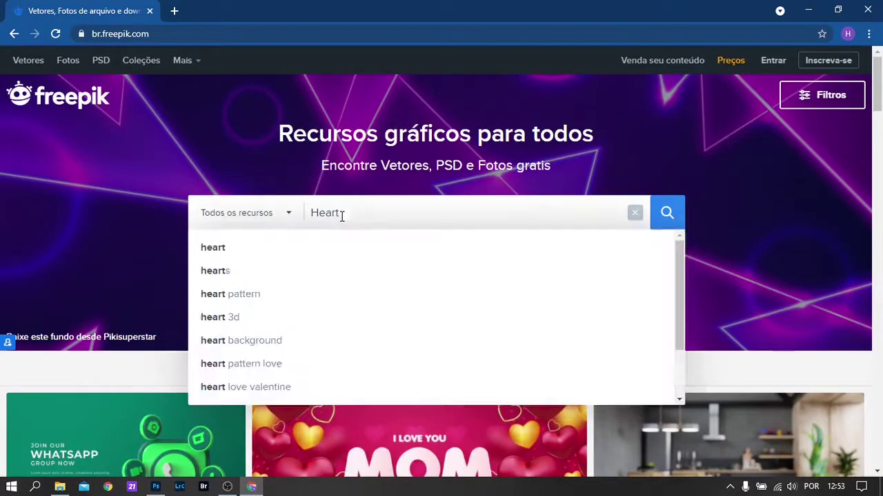
pyautogui.write(' Frame')
pyautogui.press('Return')
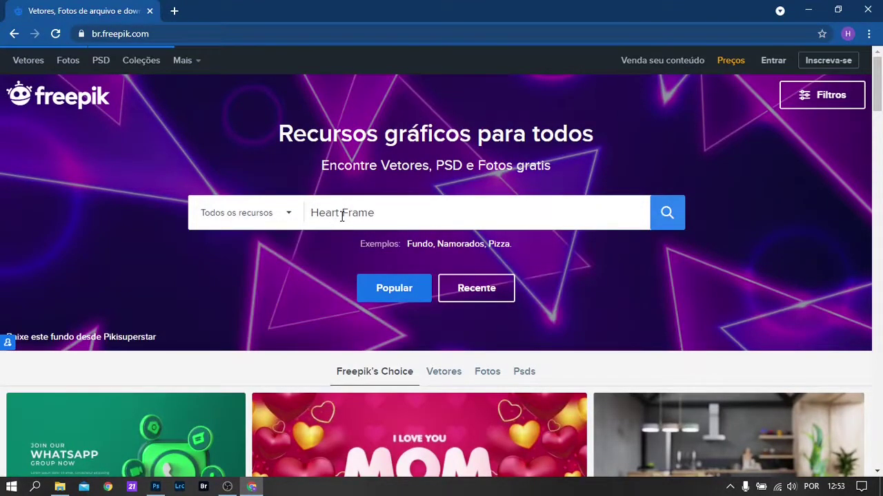
# - Find the vector of a pink heart framed with purple-pink flowers and download it with the free, attribution-required option
pyautogui.scroll(-4, 327, 196)
pyautogui.scroll(-12, 241, 241)
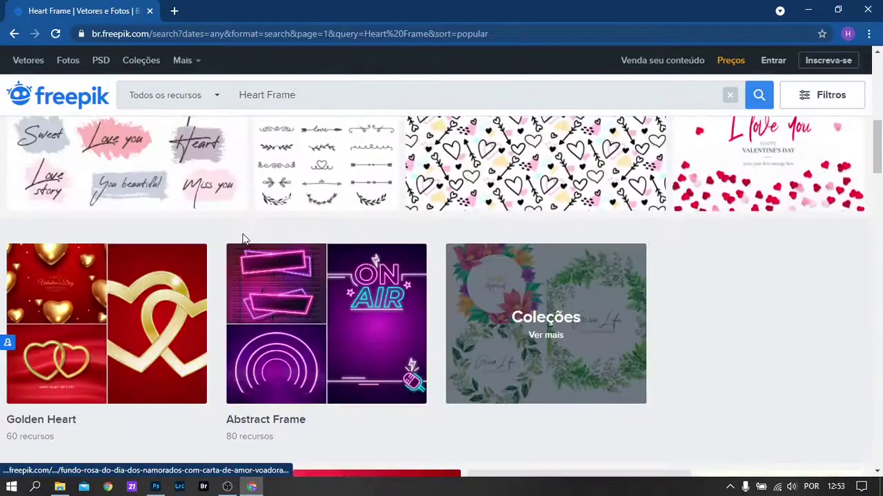
pyautogui.scroll(-10, 220, 255)
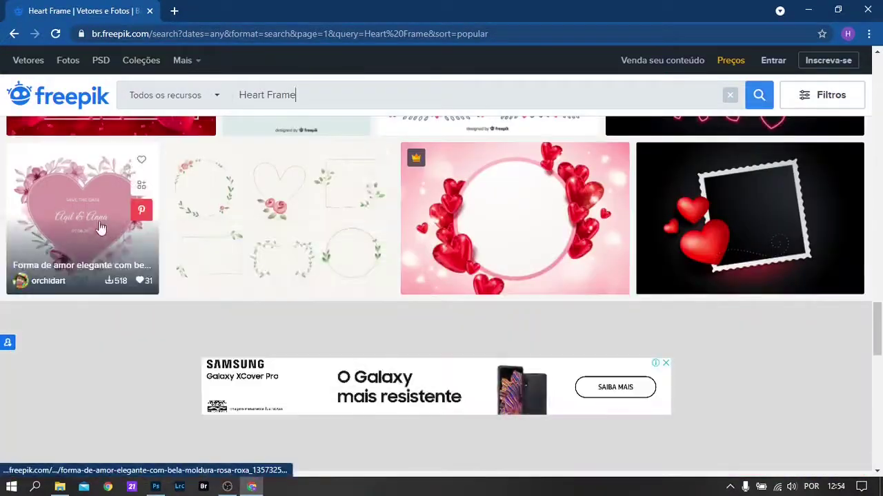
pyautogui.click(84, 220)
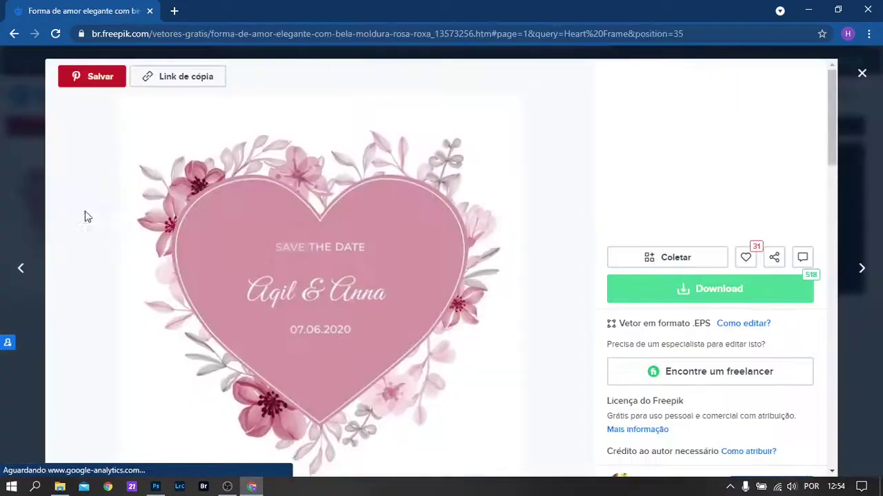
pyautogui.click(733, 293)
pyautogui.click(707, 444)
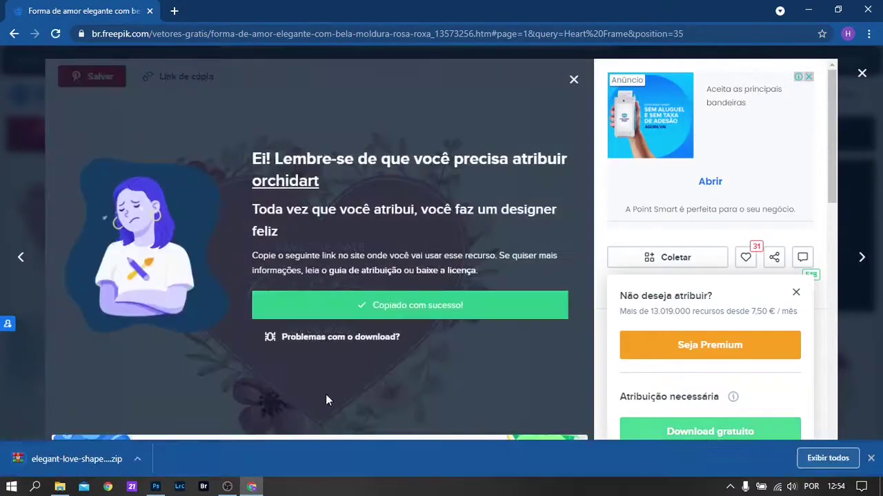
# - Show the downloaded ZIP in its folder, extract it, and select 10_april_4.eps in the extracted folder
pyautogui.click(138, 458)
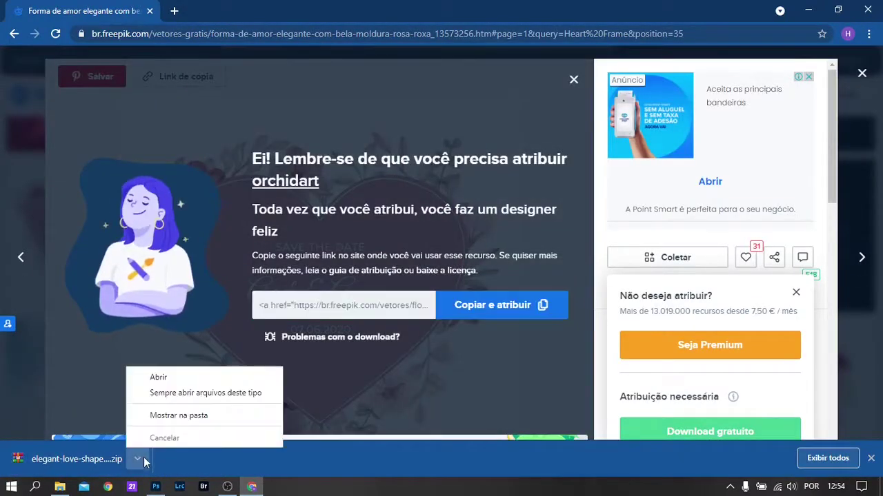
pyautogui.click(176, 416)
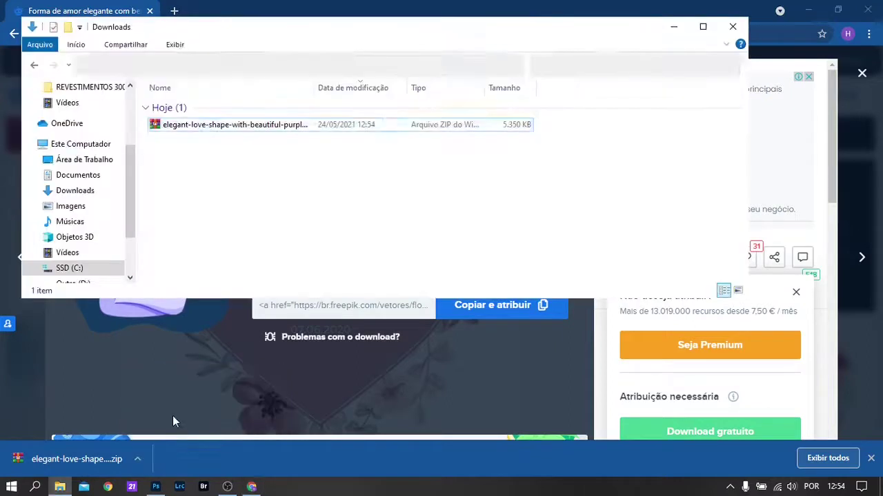
pyautogui.rightClick(204, 124)
pyautogui.click(269, 203)
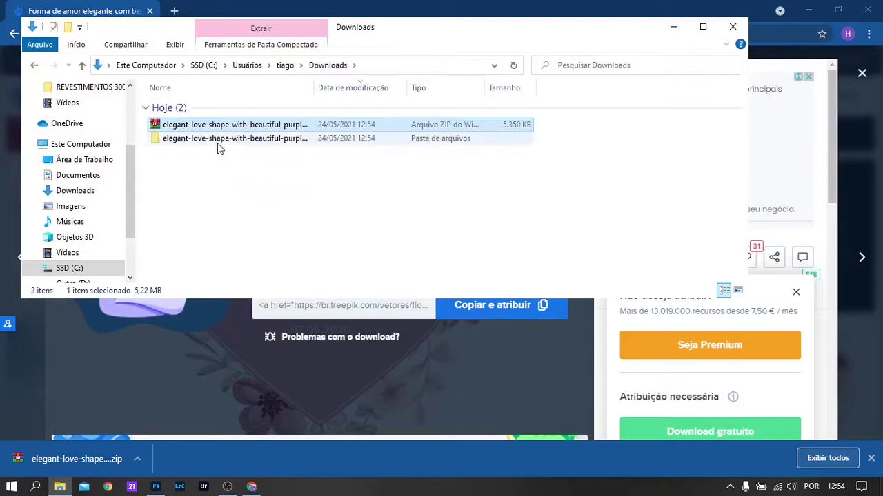
pyautogui.doubleClick(218, 142)
pyautogui.click(191, 136)
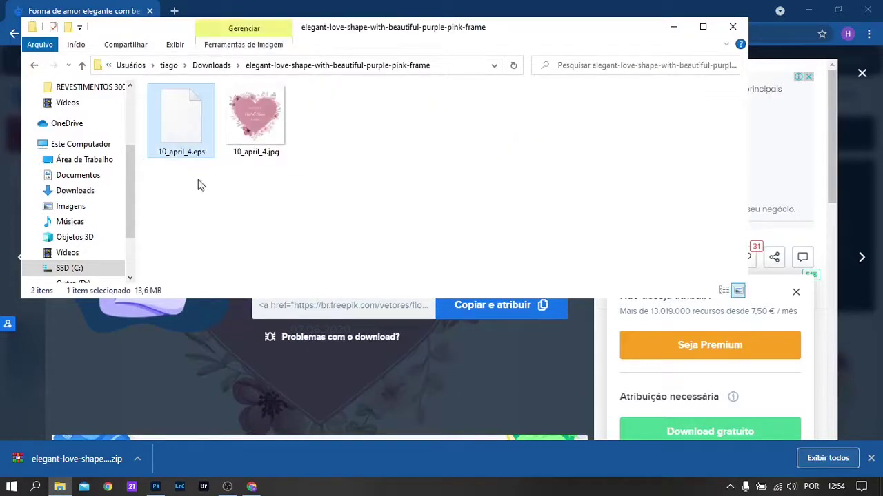
# - Place 10_april_4.eps into the Moldura de Coração document in Photoshop and rasterize its layer
pyautogui.moveTo(186, 123); pyautogui.dragTo(378, 234)
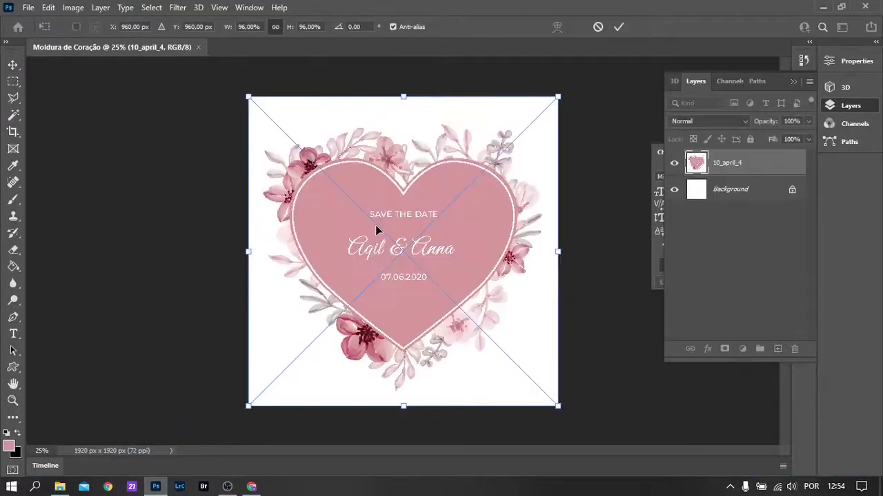
pyautogui.press('Return')
pyautogui.rightClick(724, 163)
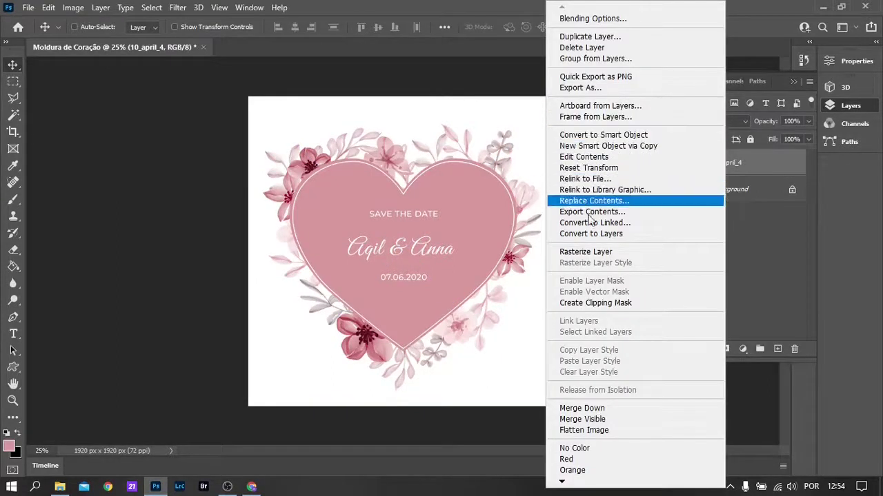
pyautogui.click(628, 252)
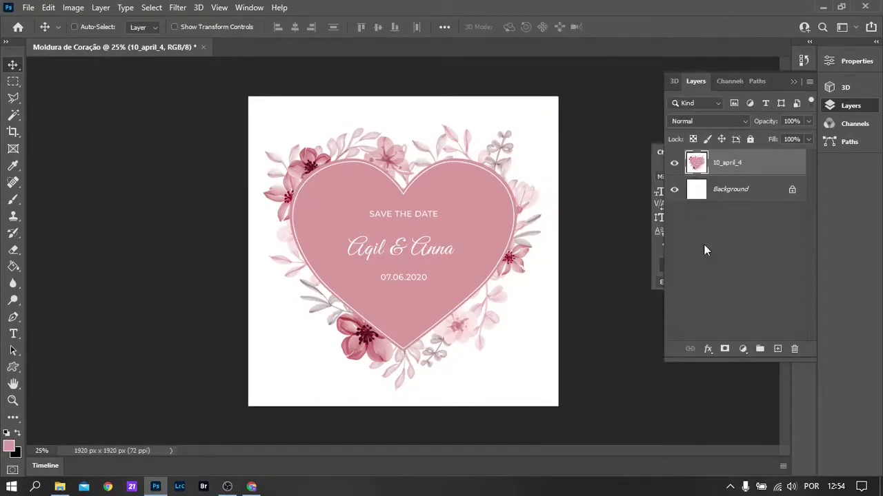
# - Activate the Brush Tool and sample the heart's pink fill (d79a9d) as the foreground color
pyautogui.click(13, 200)
pyautogui.press('d')
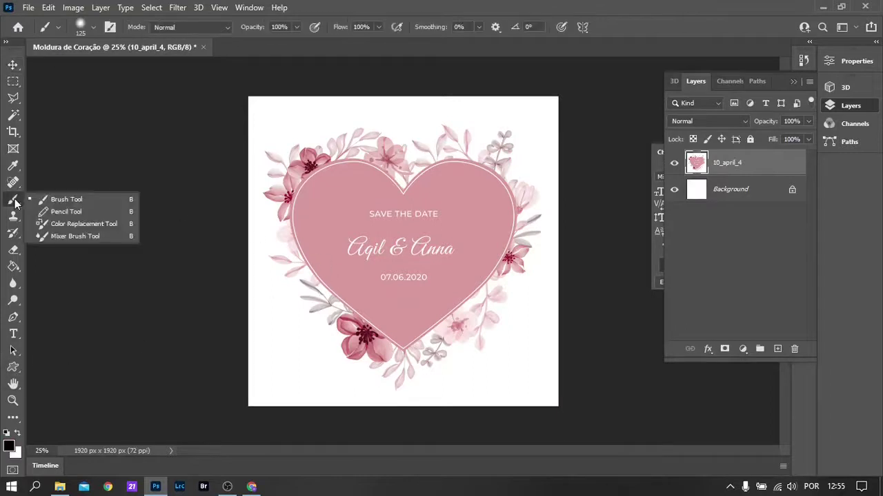
pyautogui.click(62, 199)
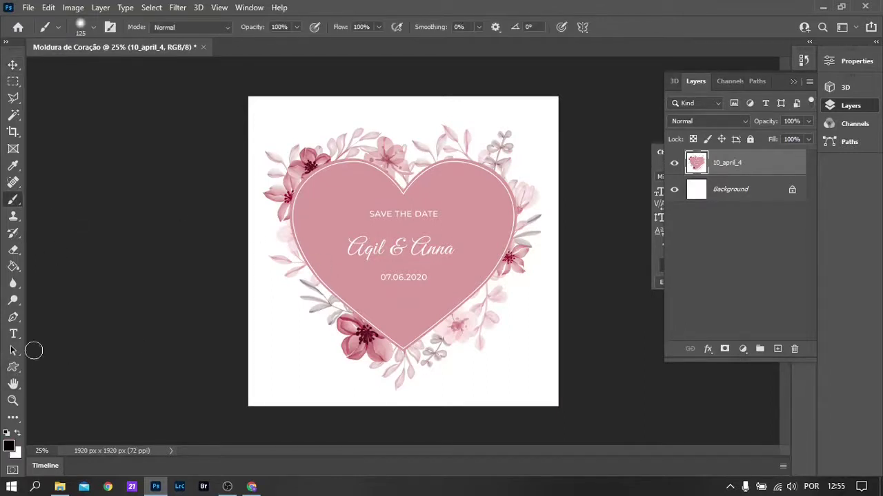
pyautogui.click(9, 447)
pyautogui.click(344, 211)
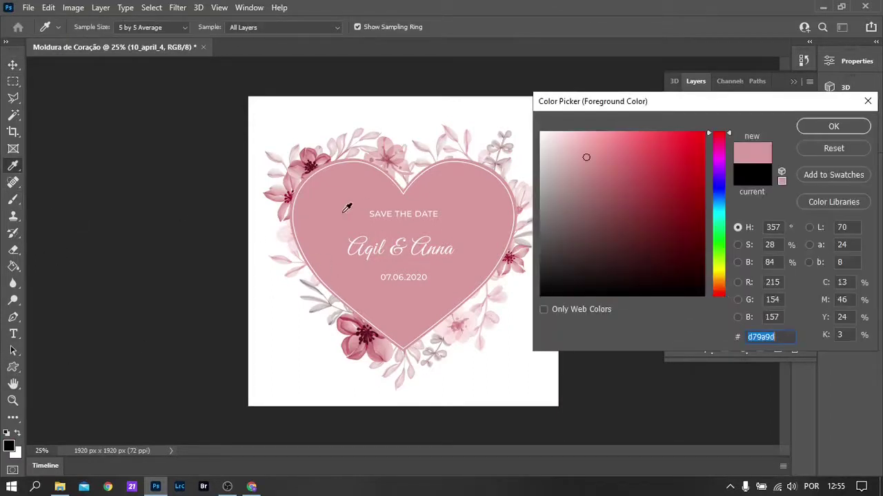
pyautogui.click(831, 127)
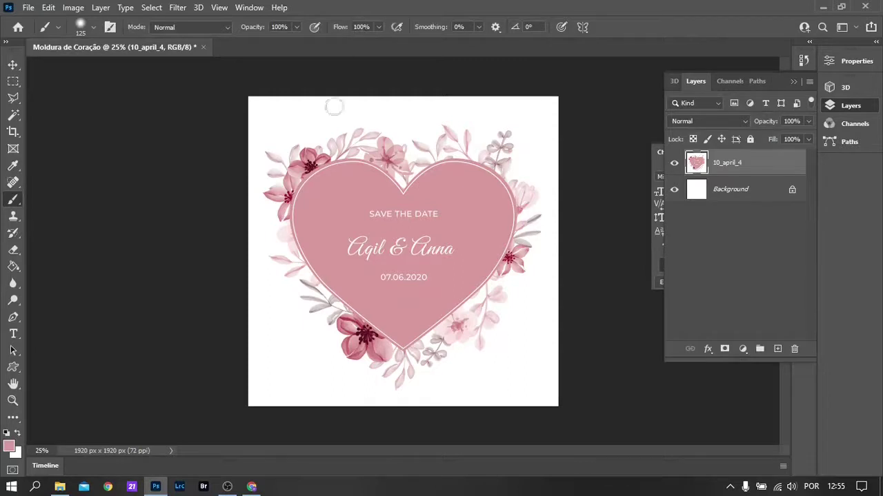
# - Paint over the heading, the couple's names and the date inside the heart with the sampled pink
pyautogui.moveTo(406, 211); pyautogui.dragTo(437, 216)
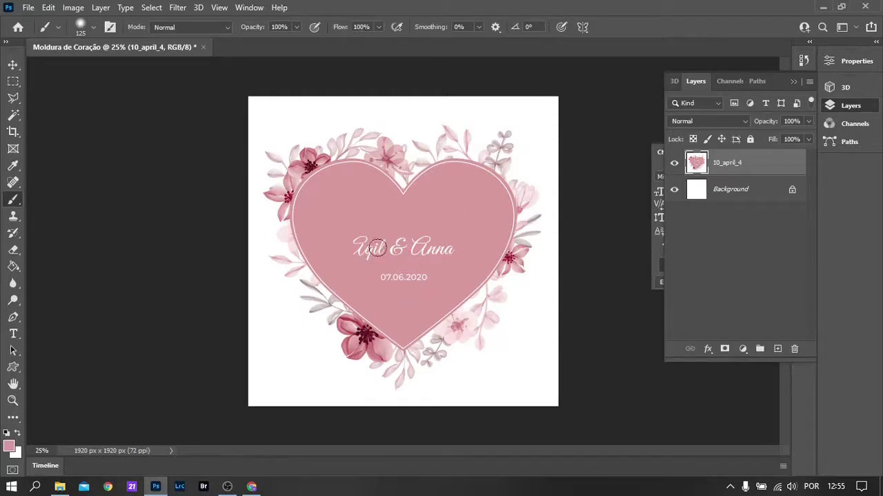
pyautogui.moveTo(376, 249); pyautogui.dragTo(443, 254)
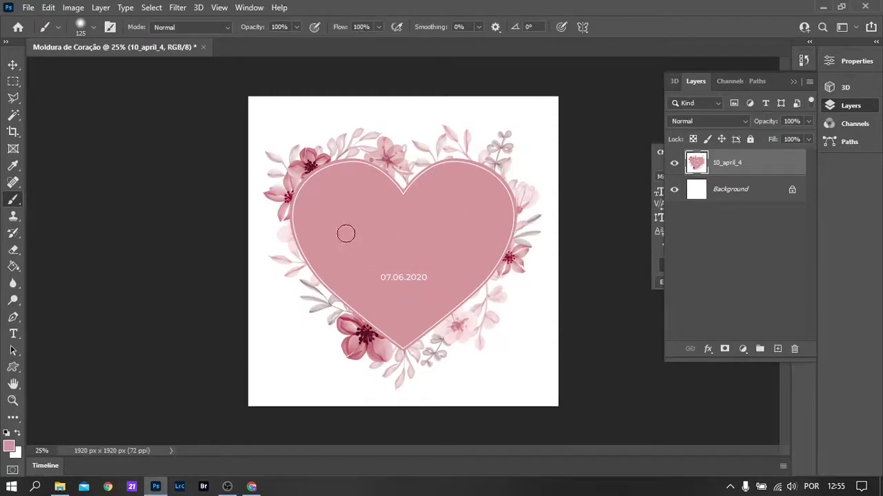
pyautogui.moveTo(379, 257); pyautogui.dragTo(367, 283)
pyautogui.press('w')
# - Switch back to Chrome and go to the Pexels website
pyautogui.click(251, 487)
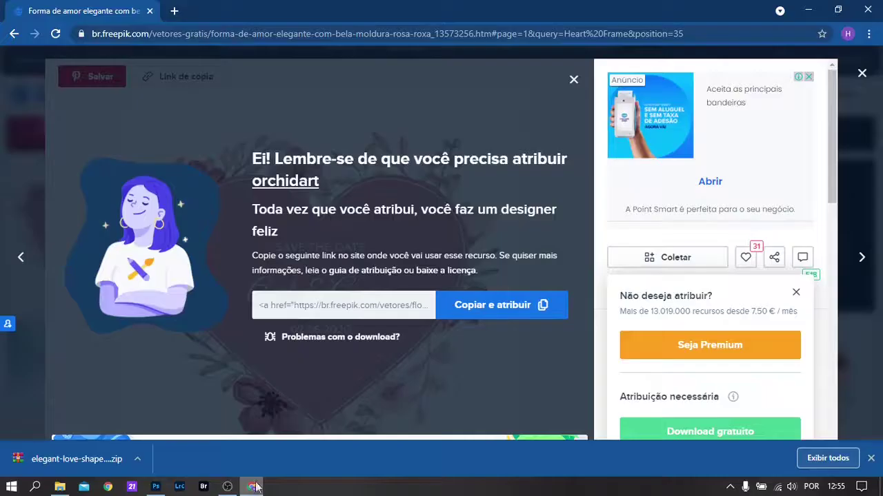
pyautogui.click(211, 38)
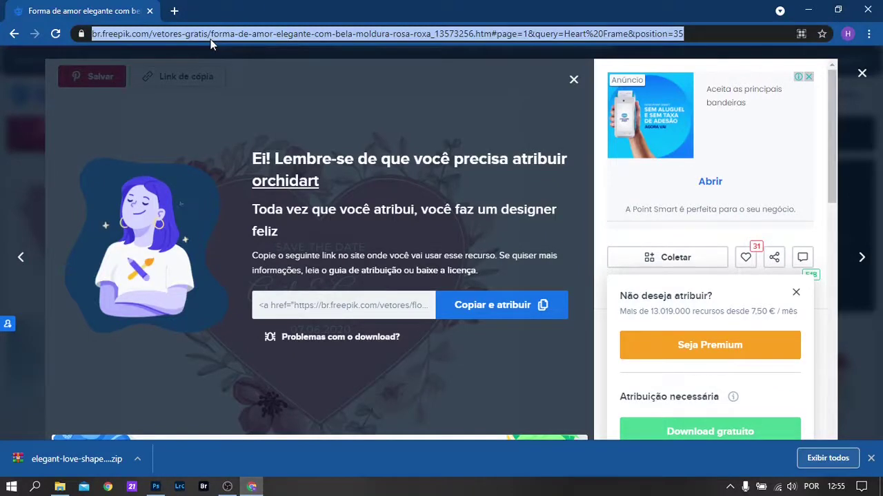
pyautogui.write('pexels')
pyautogui.press('Return')
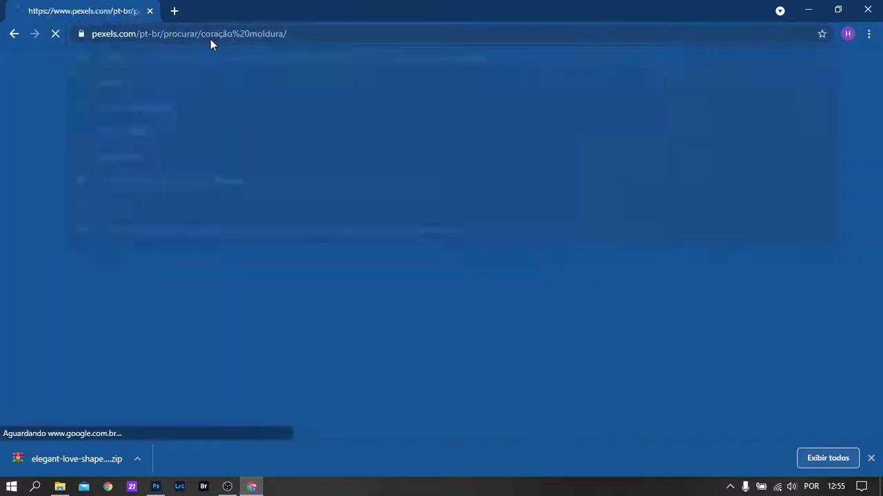
# - Search Pexels for "casal" in place of the existing search term
pyautogui.click(214, 61)
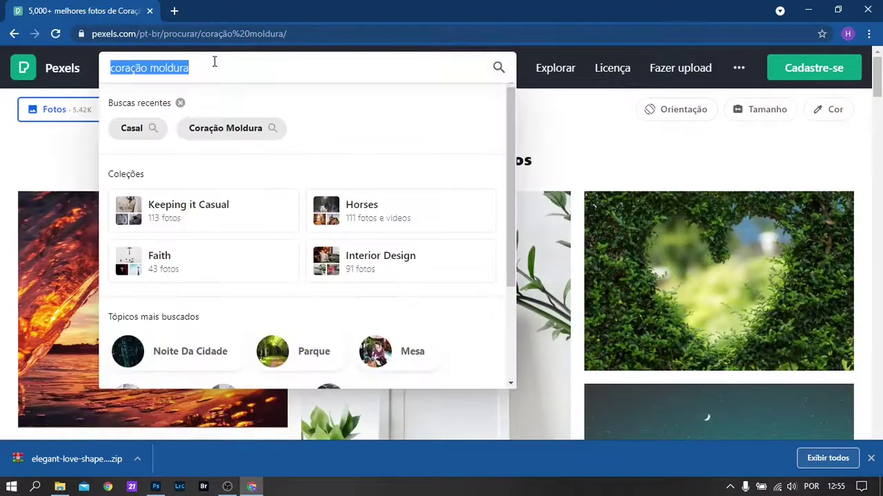
pyautogui.write('casal')
pyautogui.press('Return')
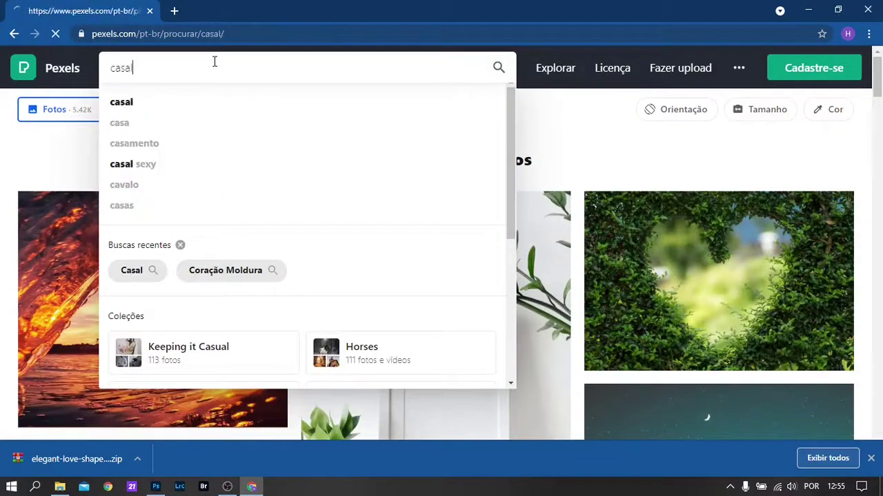
# - Find the photo of a couple holding hands on the beach at sunrise and download it for free
pyautogui.scroll(-4, 721, 219)
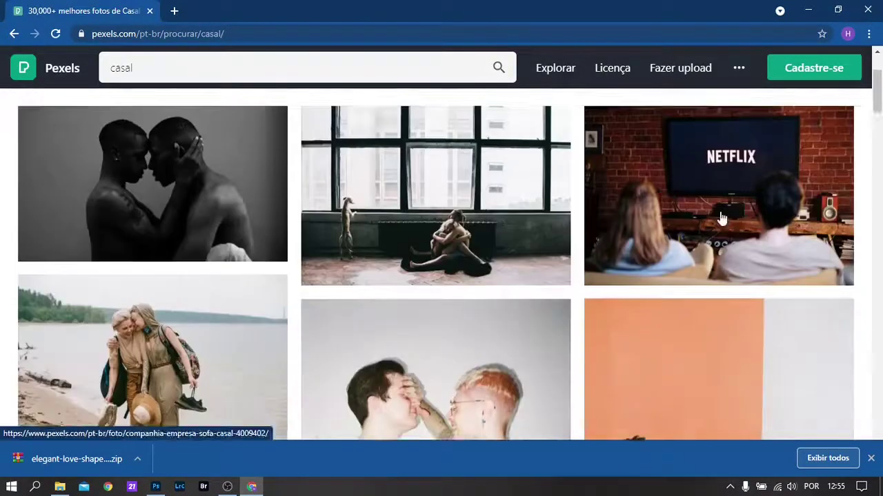
pyautogui.scroll(-10, 462, 193)
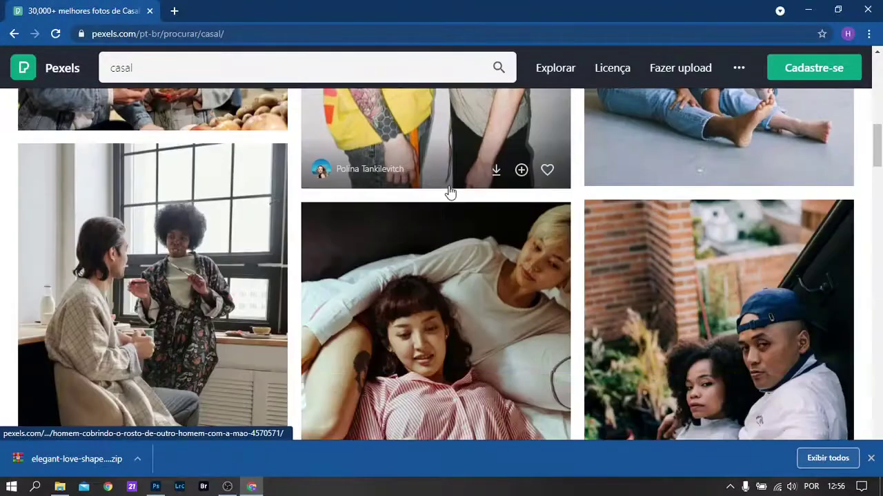
pyautogui.scroll(-12, 449, 193)
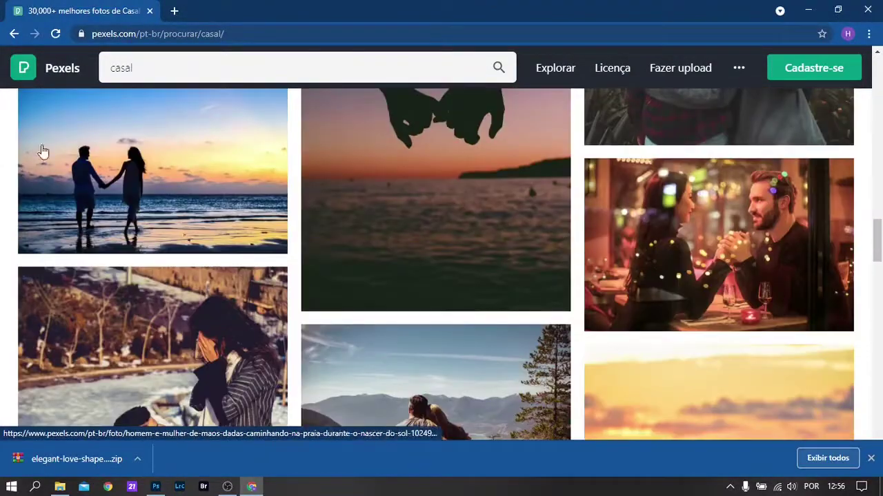
pyautogui.click(59, 177)
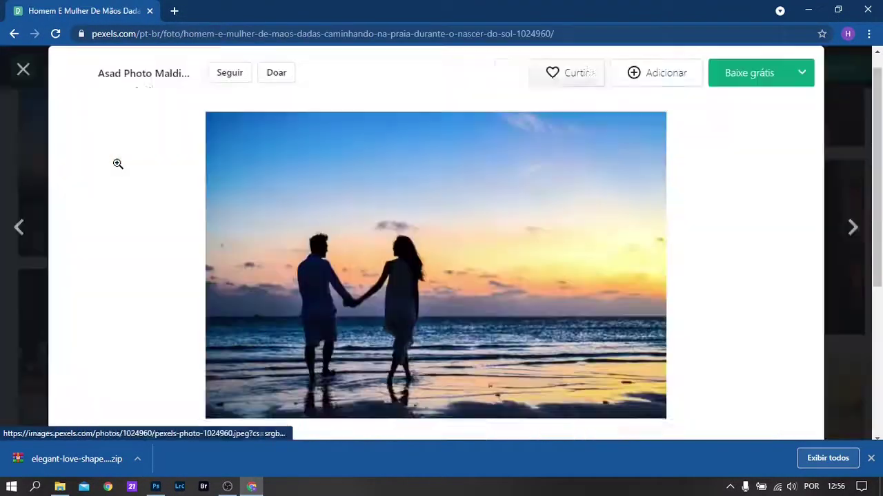
pyautogui.click(744, 76)
pyautogui.scroll(-1, 578, 191)
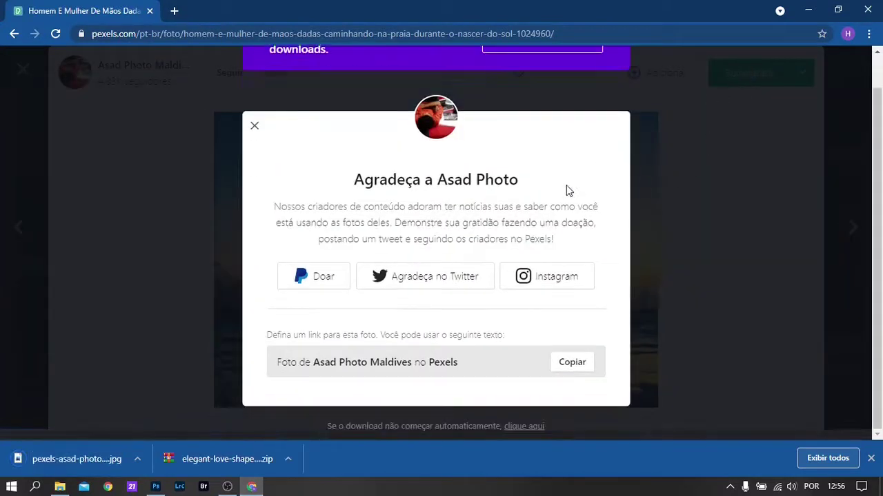
# - Place the downloaded pexels-asad-photo-maldives-1024960.jpg into the Moldura de Coração document, scaled to 102.86% to fill the canvas height
pyautogui.click(137, 460)
pyautogui.click(202, 414)
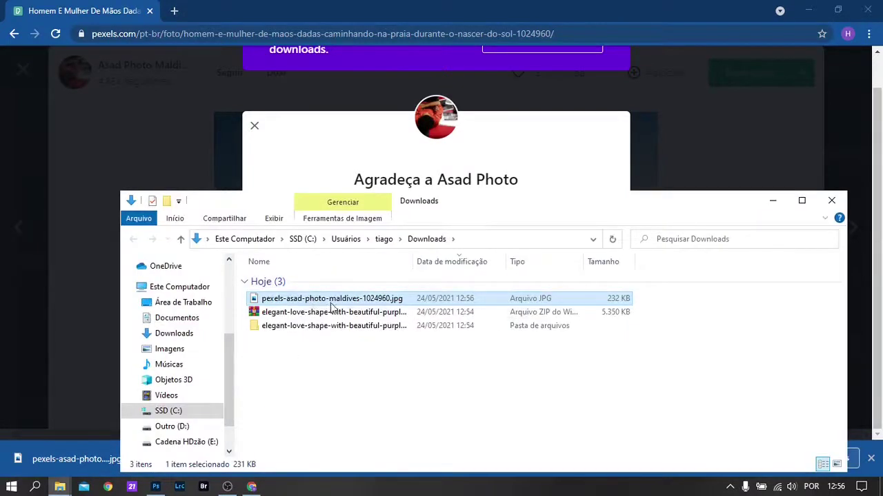
pyautogui.moveTo(324, 304); pyautogui.dragTo(375, 271)
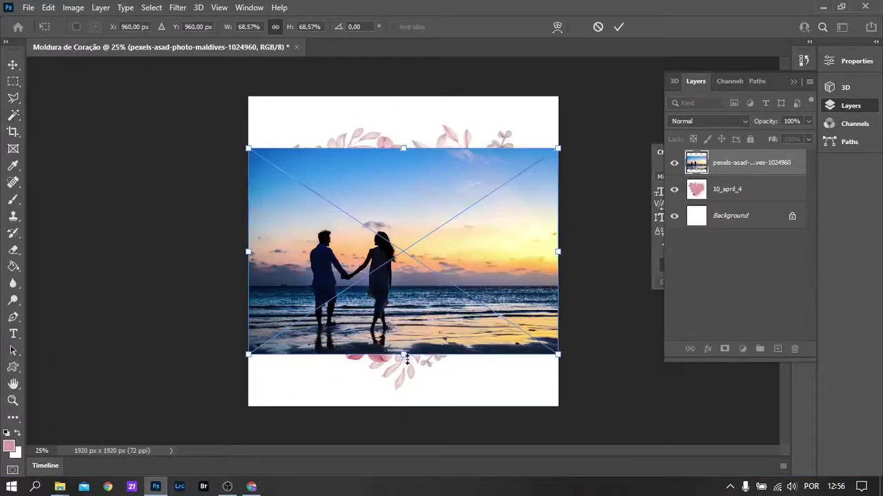
pyautogui.moveTo(406, 358); pyautogui.dragTo(408, 407)
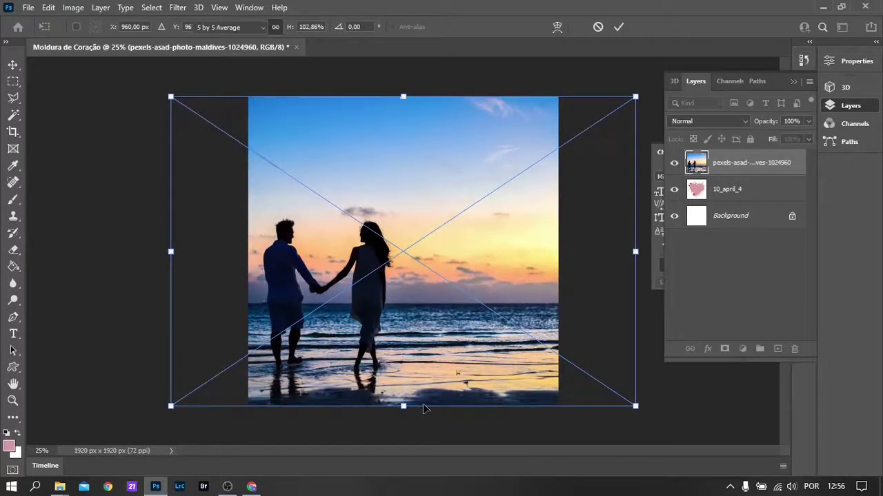
pyautogui.press('Return')
# - Hide the couple photo layer and select the pink heart interior on the 10_april_4 layer with the Magic Wand
pyautogui.press('w')
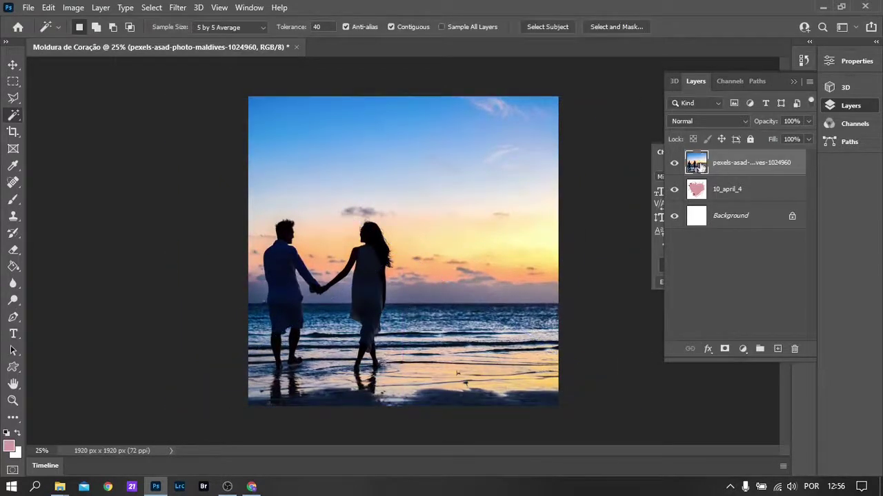
pyautogui.click(674, 164)
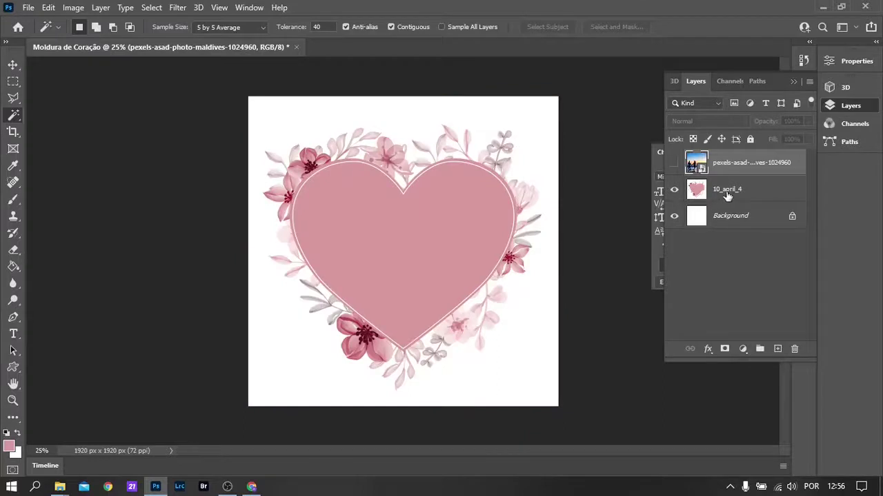
pyautogui.click(725, 195)
pyautogui.rightClick(9, 120)
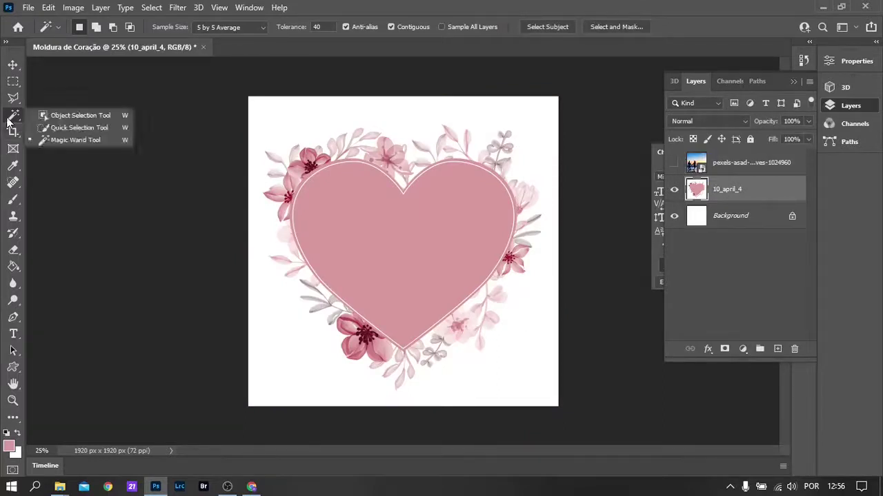
pyautogui.click(69, 141)
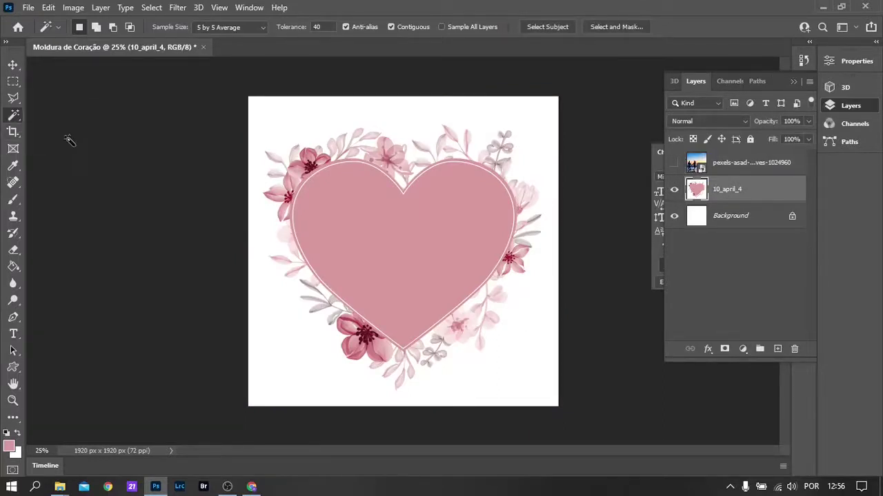
pyautogui.click(413, 240)
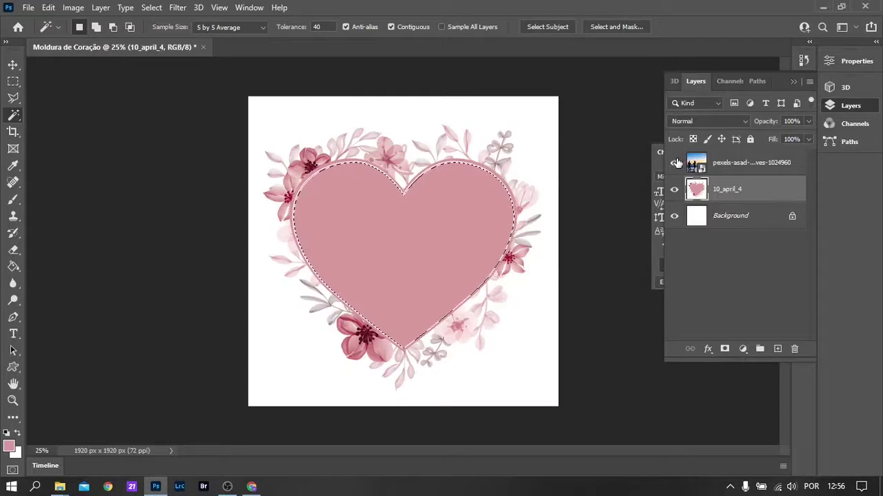
# - Show the couple photo layer again and mask it with the heart selection
pyautogui.click(674, 162)
pyautogui.click(725, 164)
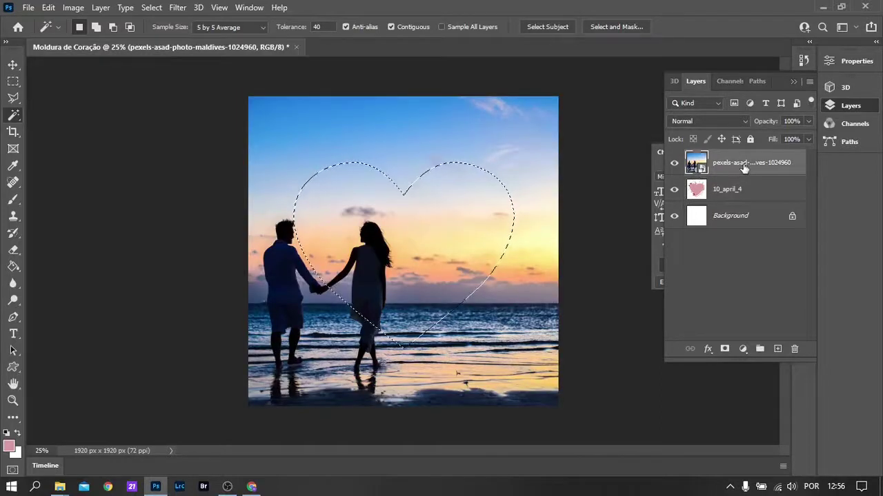
pyautogui.click(725, 350)
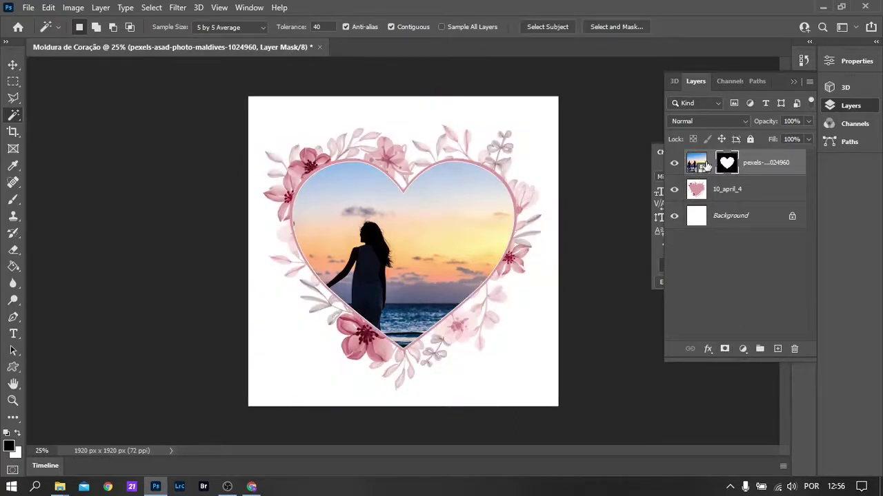
# - Reposition the photo independently of its mask so both people are centred inside the heart
pyautogui.click(700, 163)
pyautogui.click(13, 66)
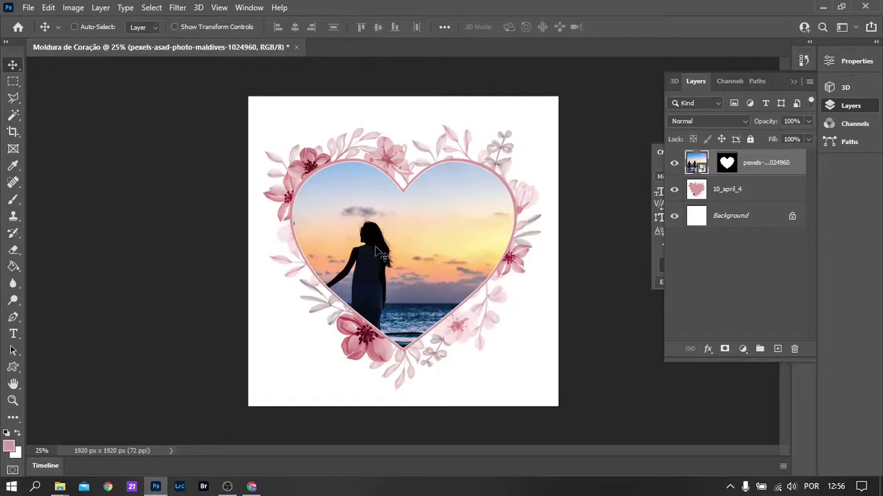
pyautogui.moveTo(379, 254); pyautogui.dragTo(452, 246)
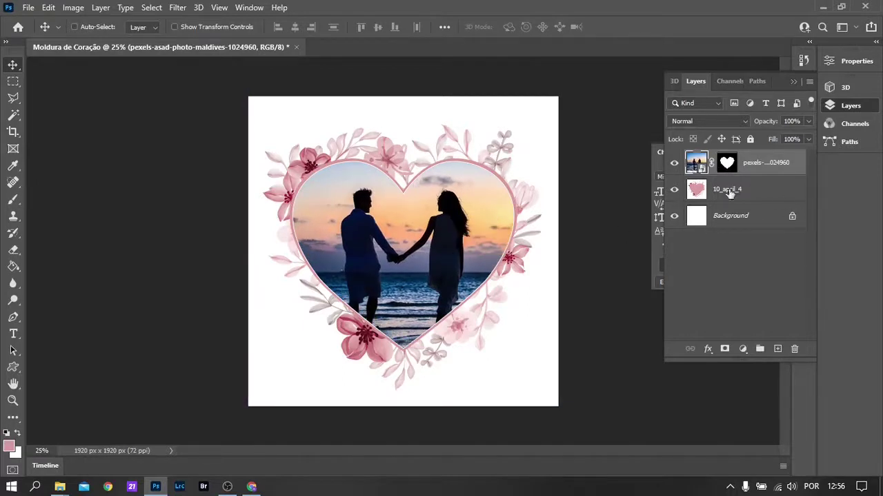
# - Set the couple photo layer's blend mode to Soft Light and collapse the layer list
pyautogui.click(713, 121)
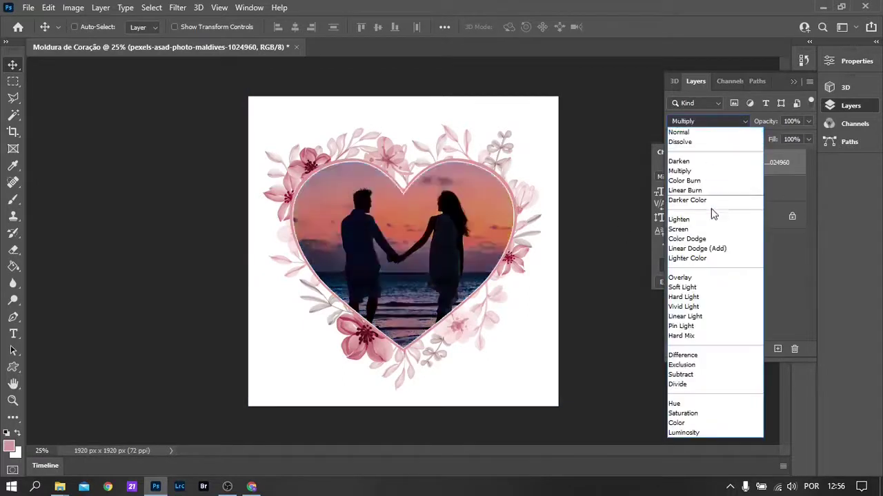
pyautogui.click(696, 288)
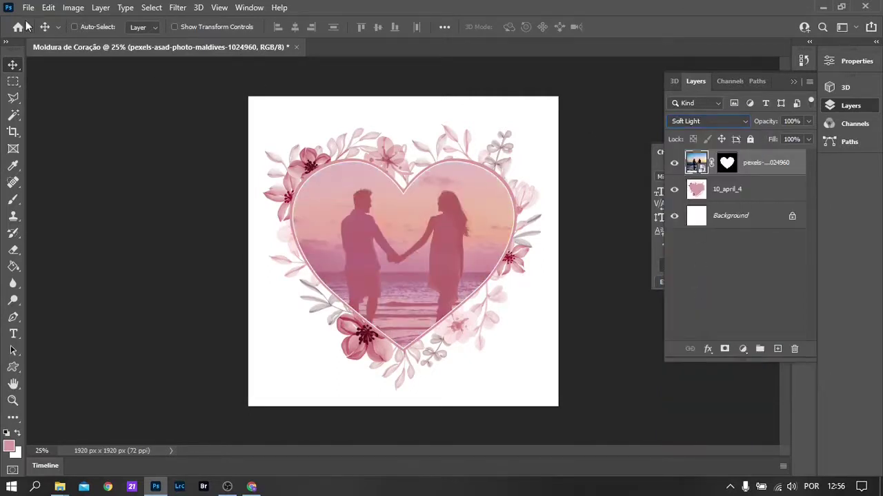
pyautogui.click(793, 82)
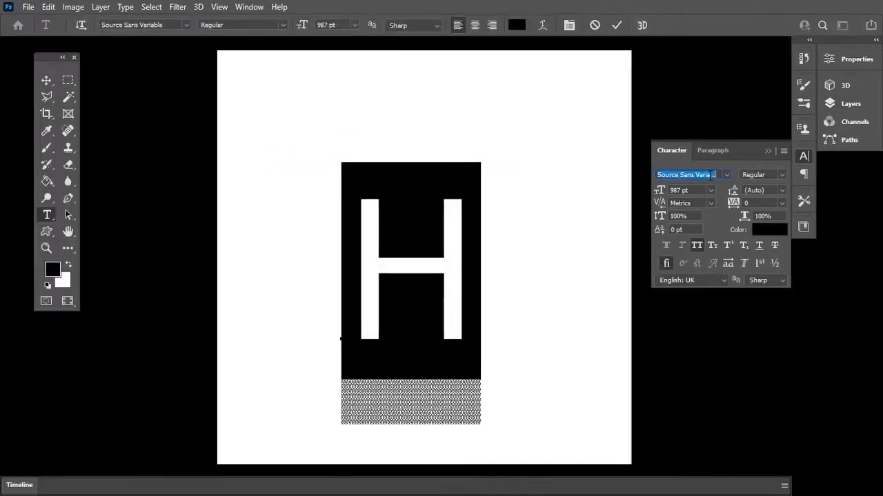
# - Write HAKEEI in Microsoft Sans Serif at 255 pt and move the text to the centre of the canvas
pyautogui.scroll(-5, 710, 175)
pyautogui.scroll(-8, 711, 175)
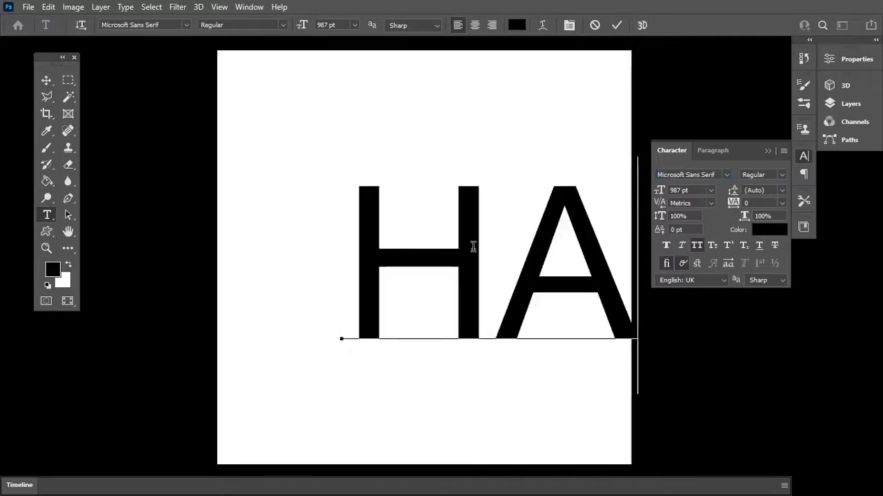
pyautogui.hotkey('ctrl', 'a')
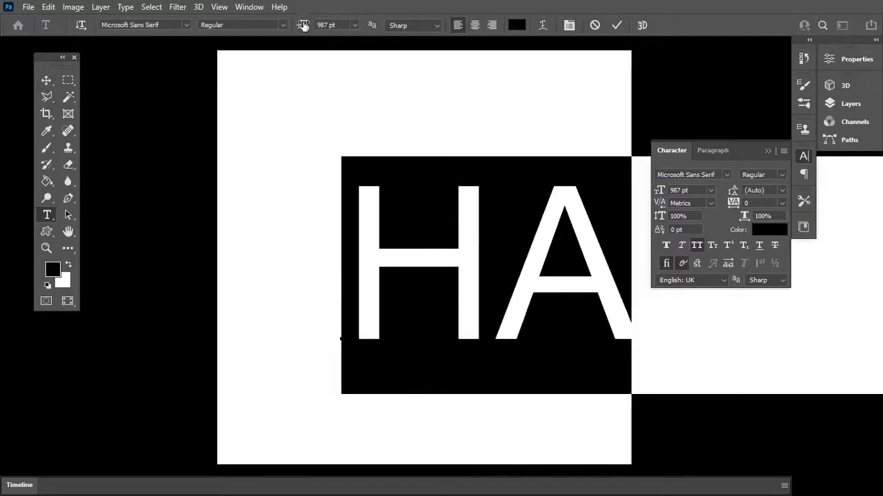
pyautogui.moveTo(303, 25); pyautogui.dragTo(32, 85)
pyautogui.click(44, 80)
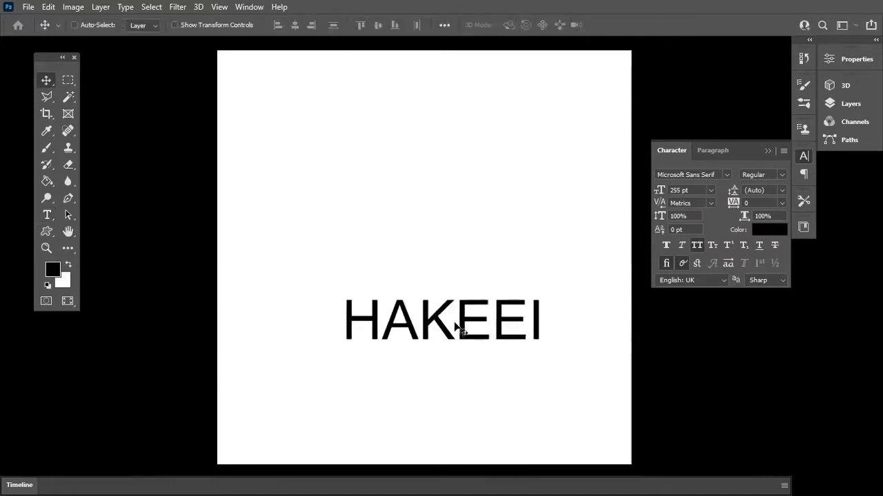
pyautogui.moveTo(455, 326); pyautogui.dragTo(432, 266)
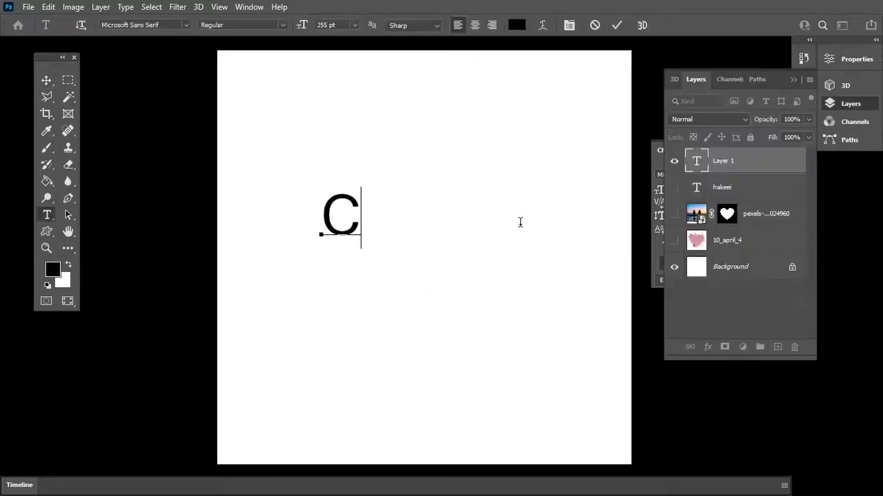
# - Write CURTE COMPARTILHA on two lines as a separate text layer and reduce its size to 155 pt
pyautogui.write('URTE ')
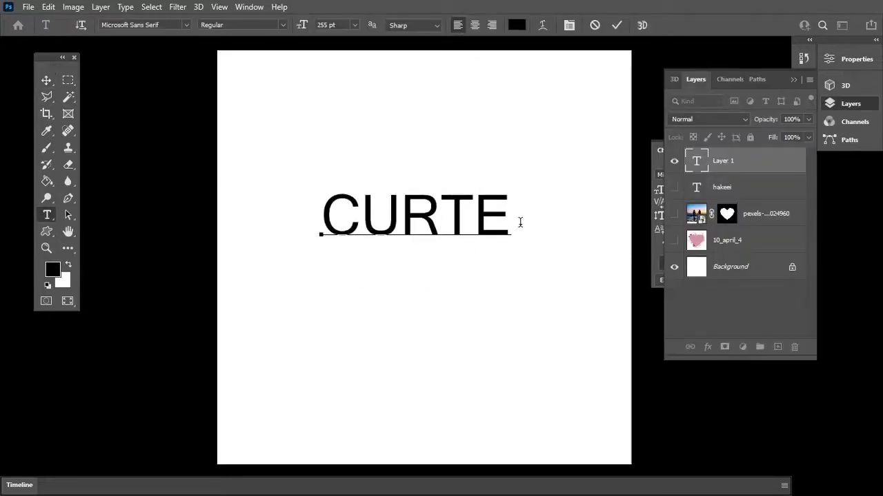
pyautogui.write('COM')
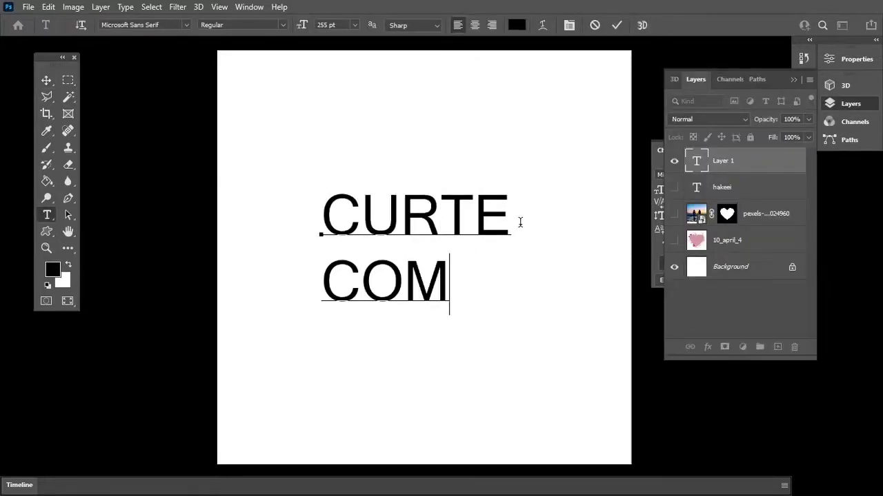
pyautogui.write('PARTIL')
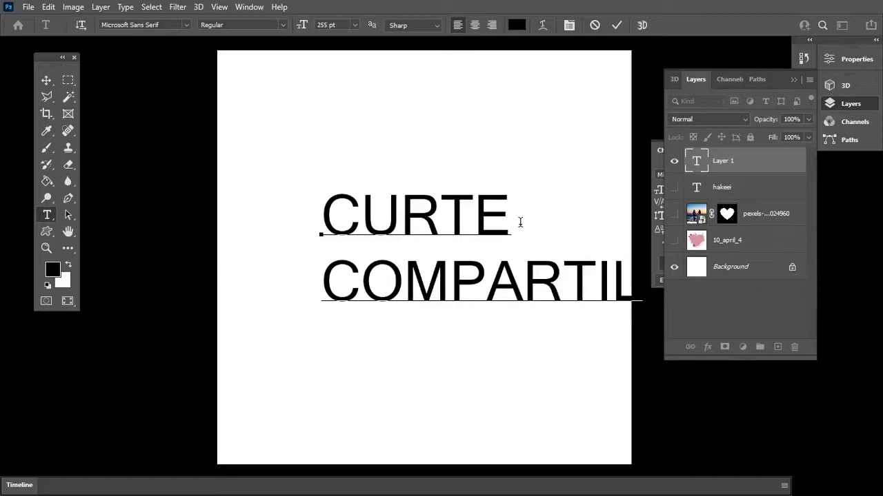
pyautogui.hotkey('ctrl', 'a')
pyautogui.moveTo(298, 26); pyautogui.dragTo(127, 84)
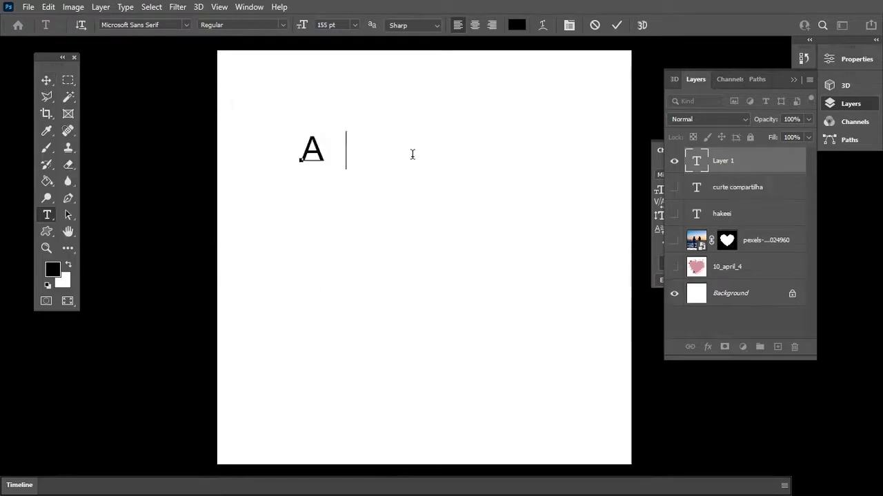
# - Write ASSINA O CANAL on three lines in a new text layer, enlarge it to 344 pt and move it near the canvas centre
pyautogui.write('SSINA  ')
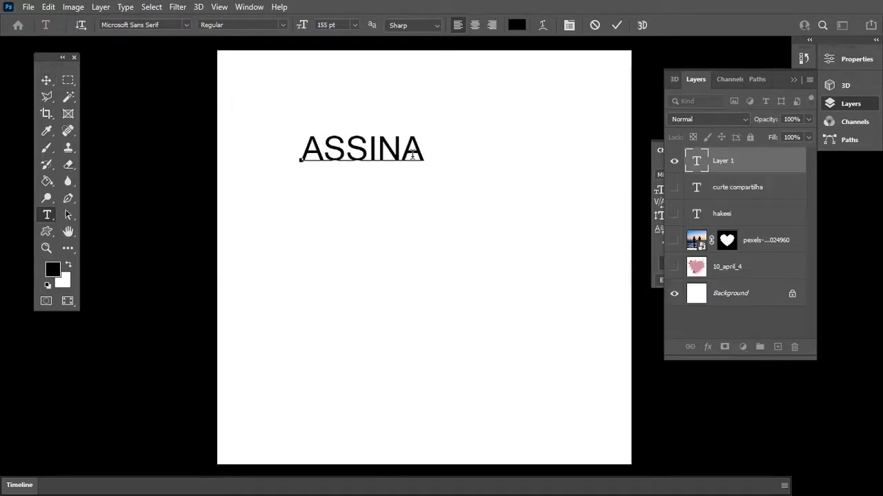
pyautogui.write('O  ')
pyautogui.write('CANAL')
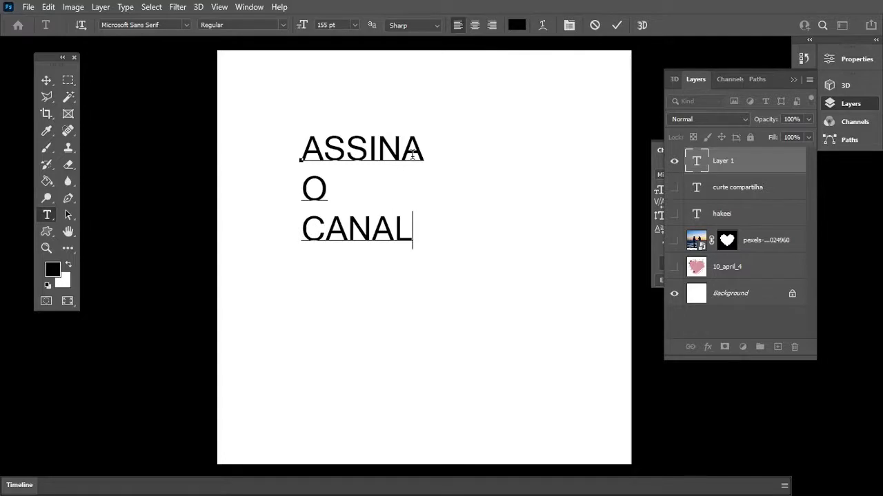
pyautogui.hotkey('ctrl', 'a')
pyautogui.moveTo(304, 30); pyautogui.dragTo(339, 53)
pyautogui.click(46, 80)
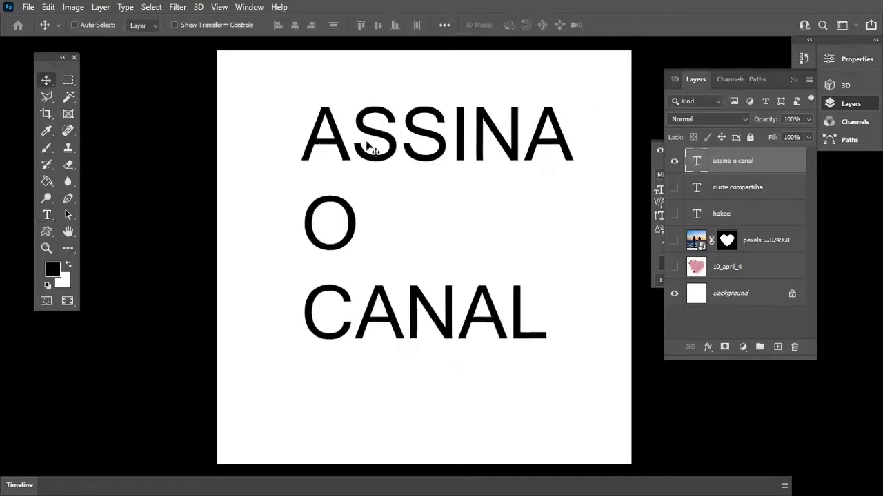
pyautogui.moveTo(370, 147); pyautogui.dragTo(359, 188)
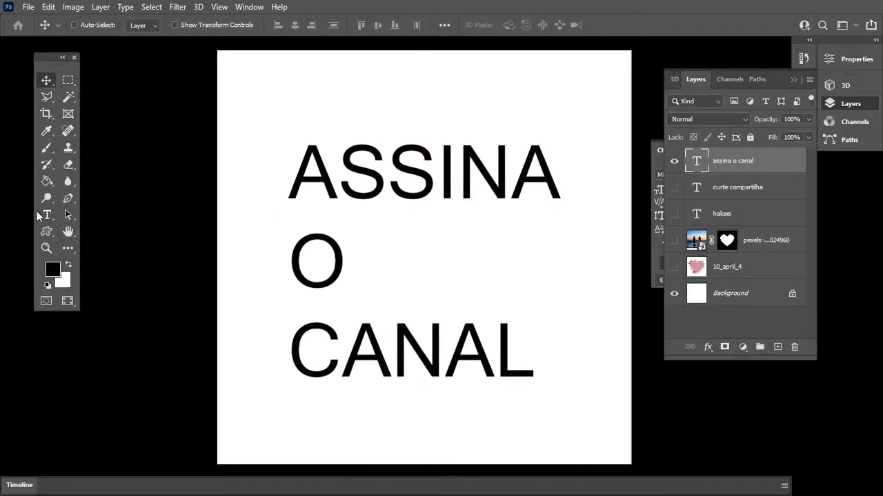
# - Centre-align the ASSINA O CANAL lines and move the text block back to the middle of the canvas
pyautogui.click(43, 216)
pyautogui.click(317, 193)
pyautogui.hotkey('ctrl', 'a')
pyautogui.click(475, 26)
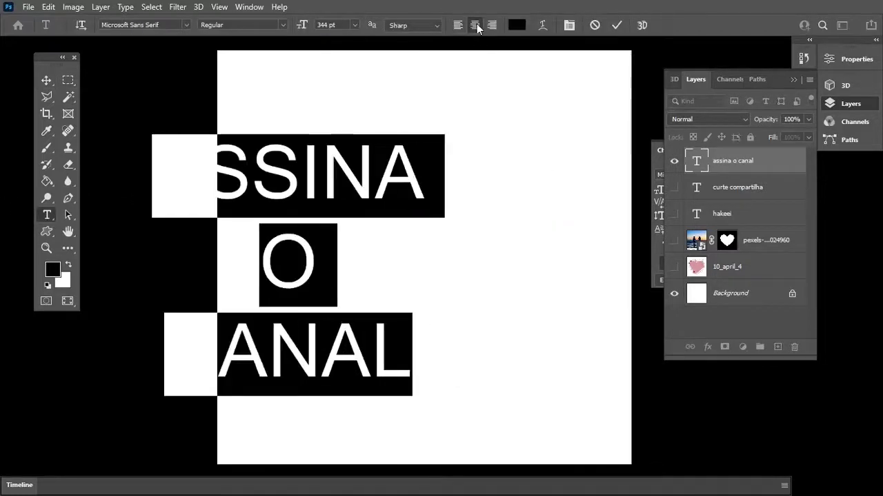
pyautogui.click(46, 80)
pyautogui.moveTo(345, 184); pyautogui.dragTo(478, 186)
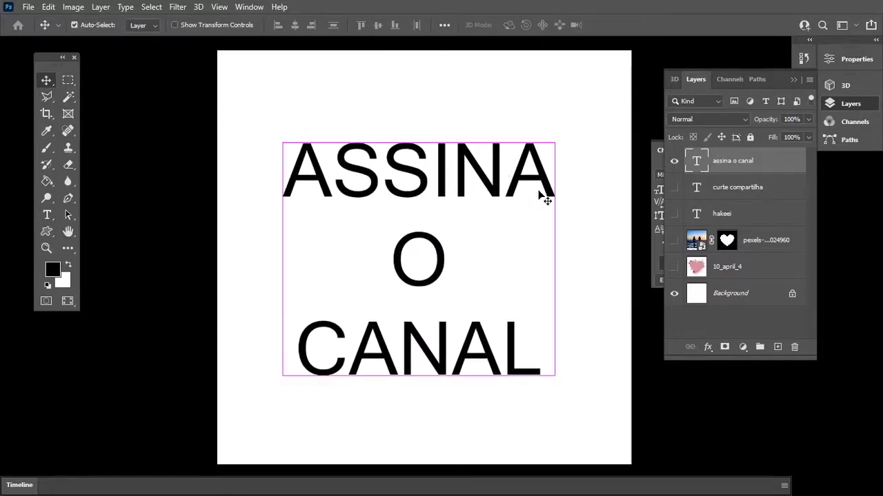
# - Scale the ASSINA O CANAL text down proportionally to 68.29%
pyautogui.hotkey('ctrl', 't')
pyautogui.moveTo(418, 135); pyautogui.dragTo(429, 174)
pyautogui.press('Return')
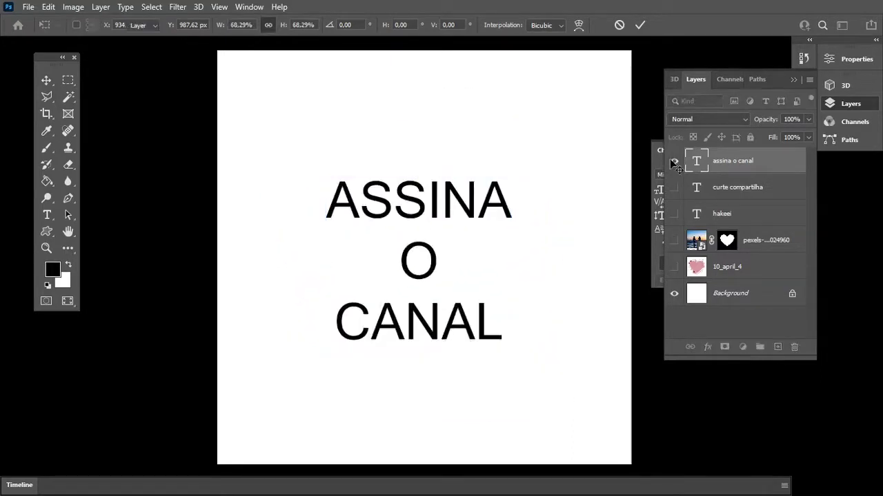
# - Hide the ASSINA O CANAL text layer and show the hakeei text layer instead
pyautogui.click(674, 160)
pyautogui.click(674, 213)
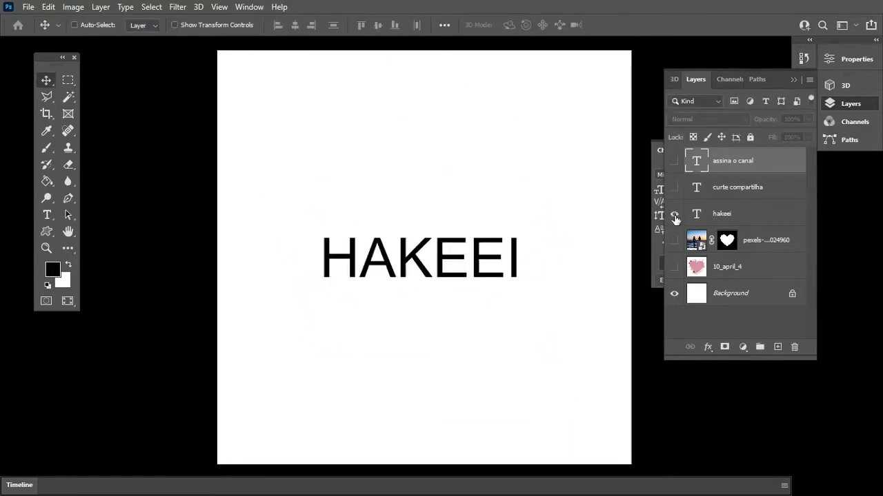